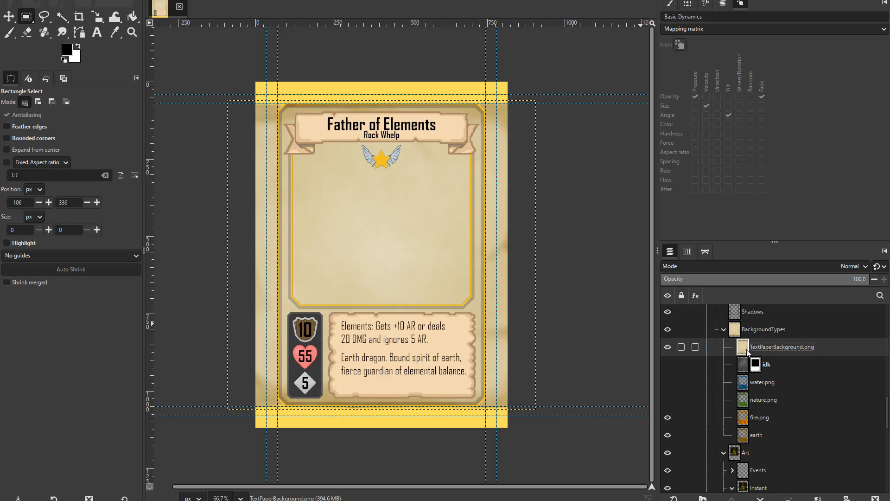
Select the card frame's inner area with Fuzzy Select on the water.png layer.
{"action": "left_click", "coordinate": [62, 17]}
{"action": "left_click", "coordinate": [761, 383]}
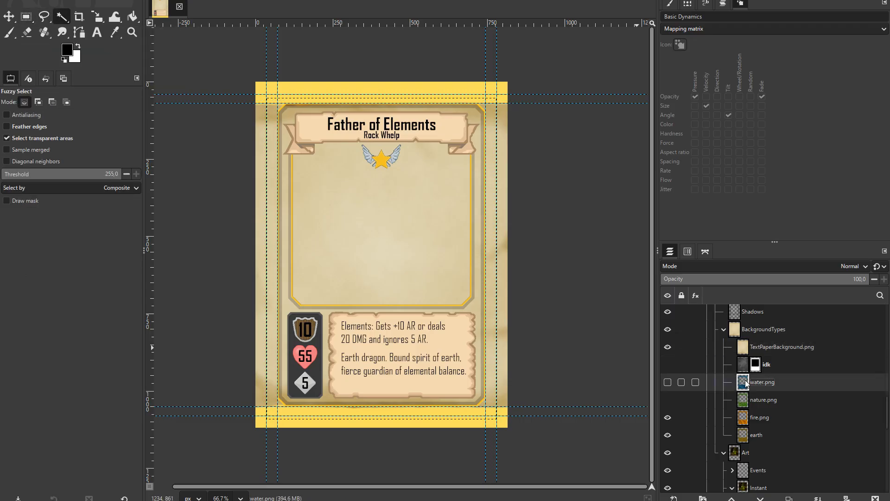
{"action": "left_click", "coordinate": [478, 200]}
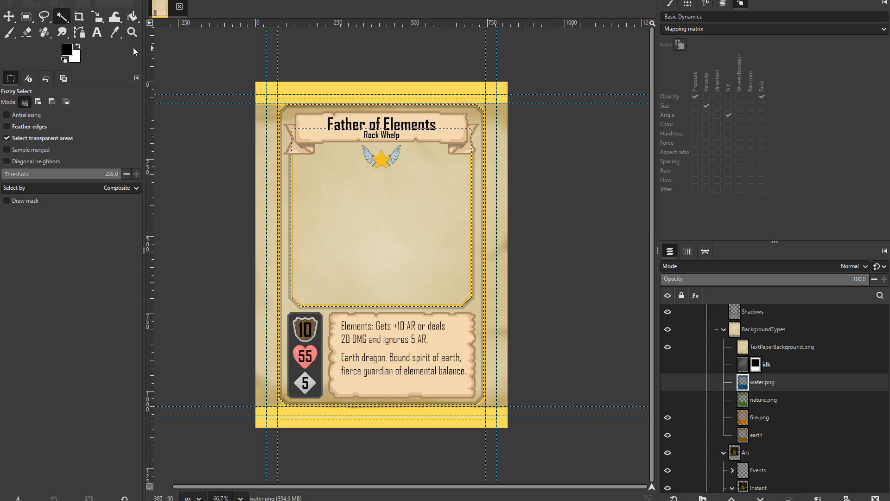
Add a white layer mask to the TextPaperBackground.png layer.
{"action": "right_click", "coordinate": [741, 346]}
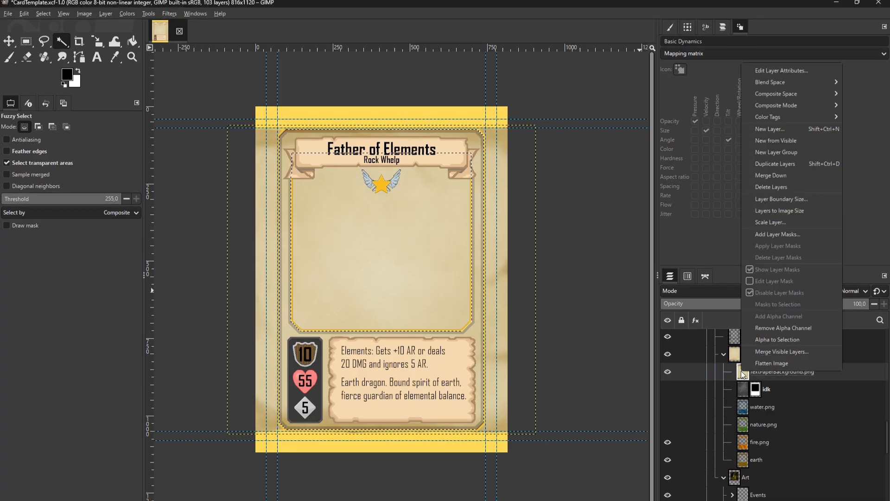
{"action": "left_click", "coordinate": [780, 233]}
{"action": "left_click", "coordinate": [449, 354]}
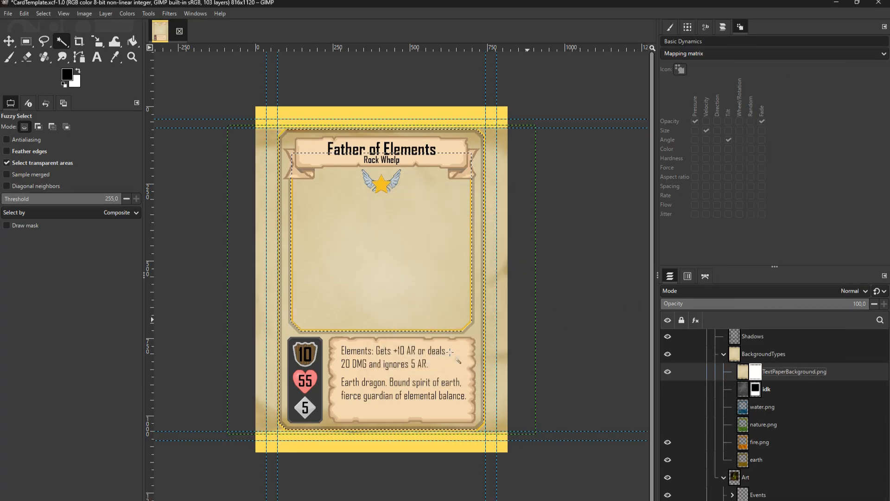
Invert the selection, bucket-fill the TextPaperBackground.png mask with black inside it, and clear the selection.
{"action": "left_click", "coordinate": [42, 14]}
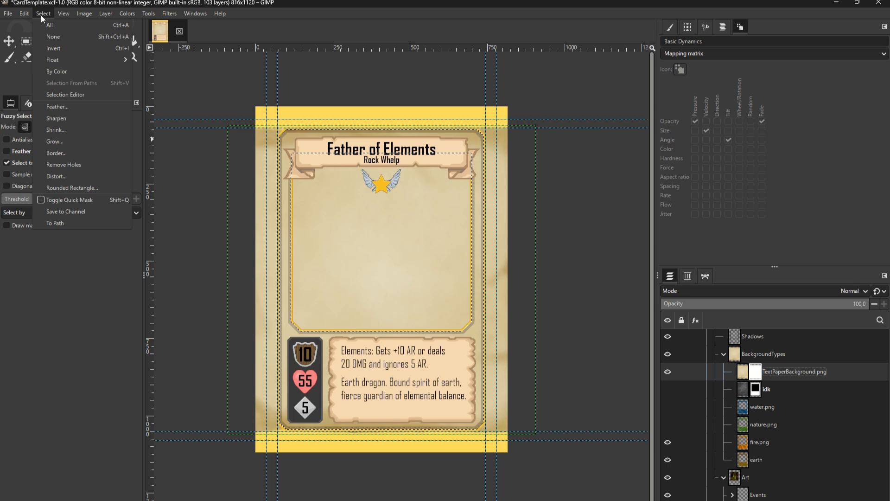
{"action": "left_click", "coordinate": [62, 49]}
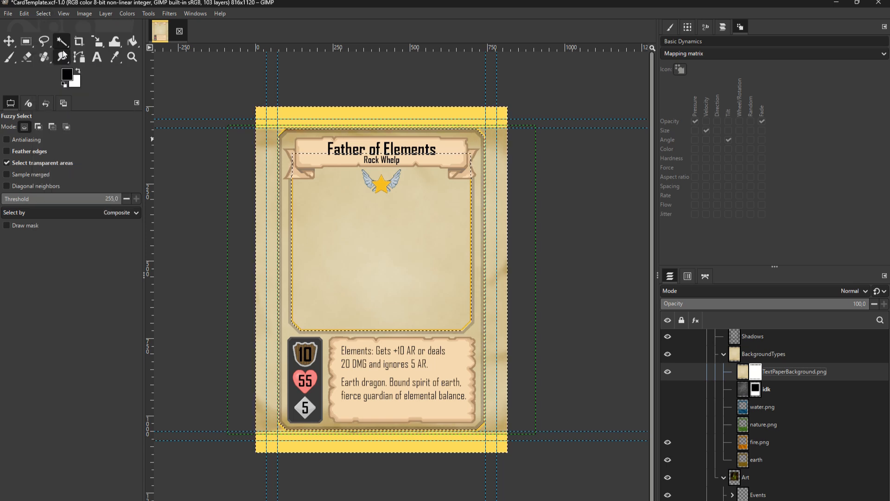
{"action": "left_click", "coordinate": [134, 42]}
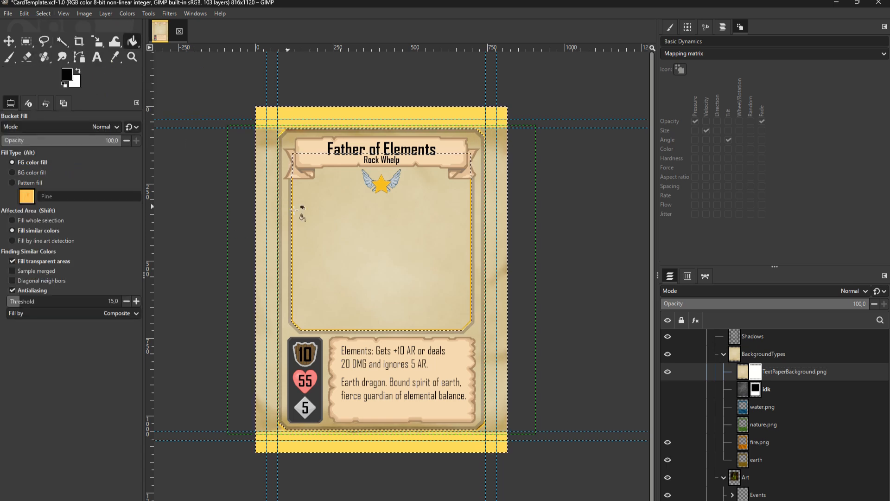
{"action": "left_click", "coordinate": [316, 214]}
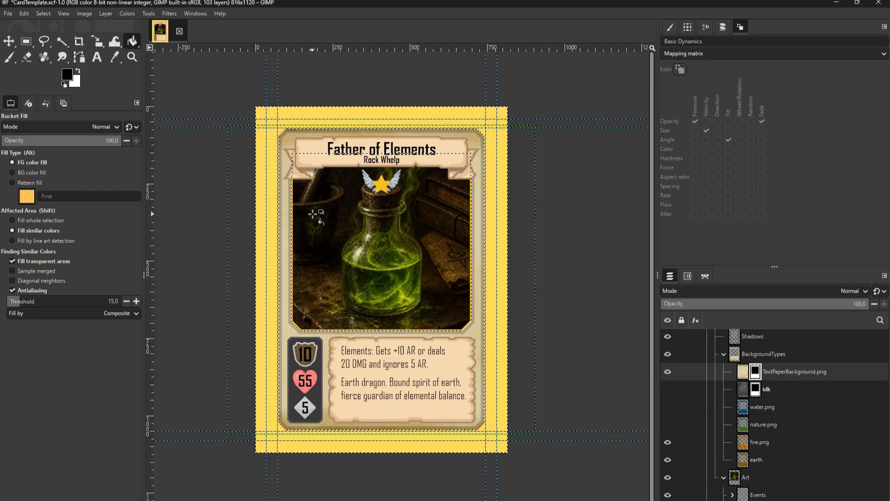
{"action": "left_click", "coordinate": [26, 42]}
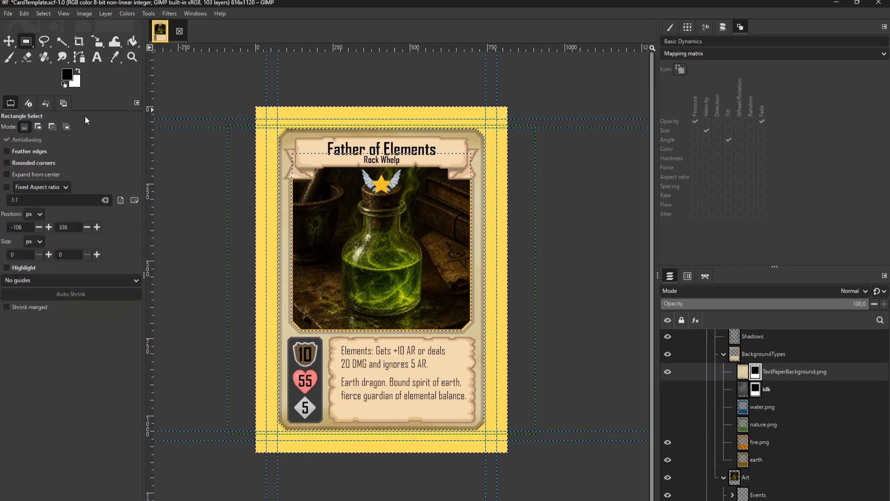
{"action": "left_click", "coordinate": [170, 214]}
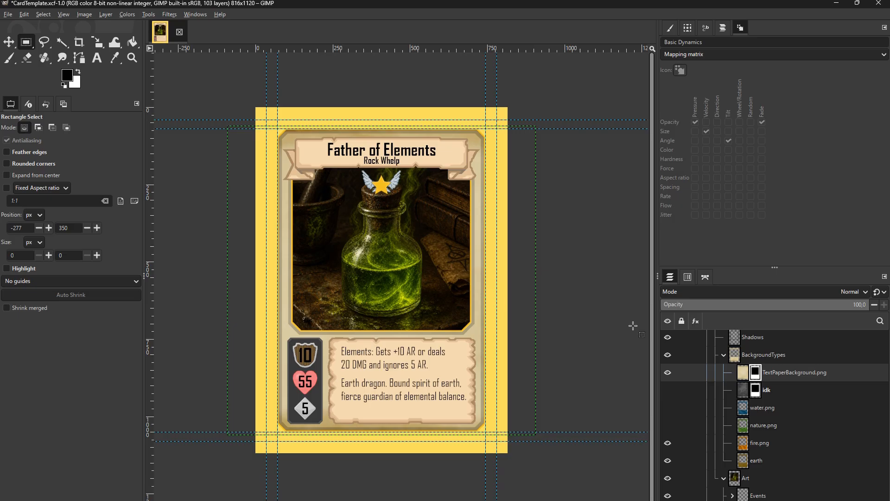
Apply Color to Gray to the TextPaperBackground.png layer's image with radius 300, 4 samples and 10 iterations.
{"action": "left_click", "coordinate": [735, 368]}
{"action": "left_click", "coordinate": [127, 15]}
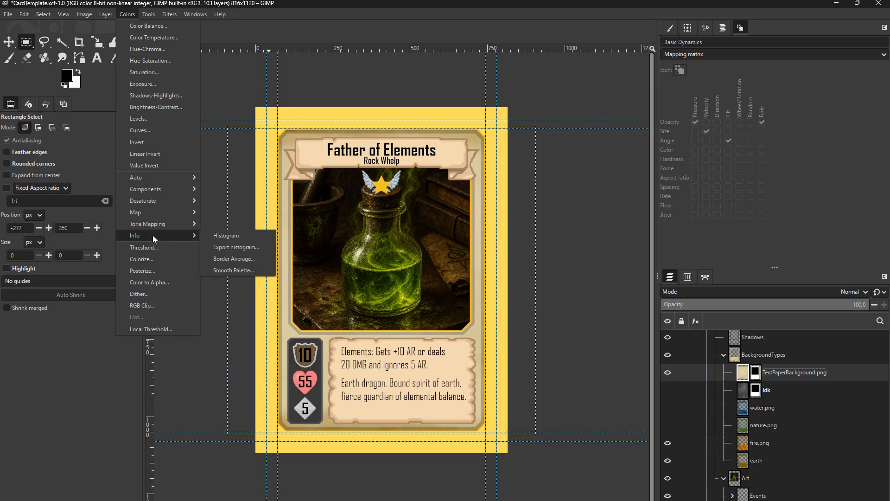
{"action": "mouse_move", "coordinate": [156, 208]}
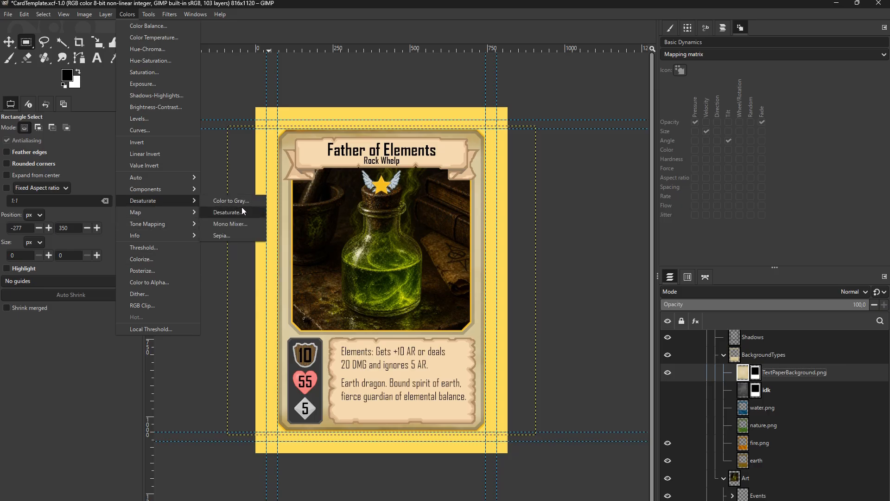
{"action": "left_click", "coordinate": [240, 204]}
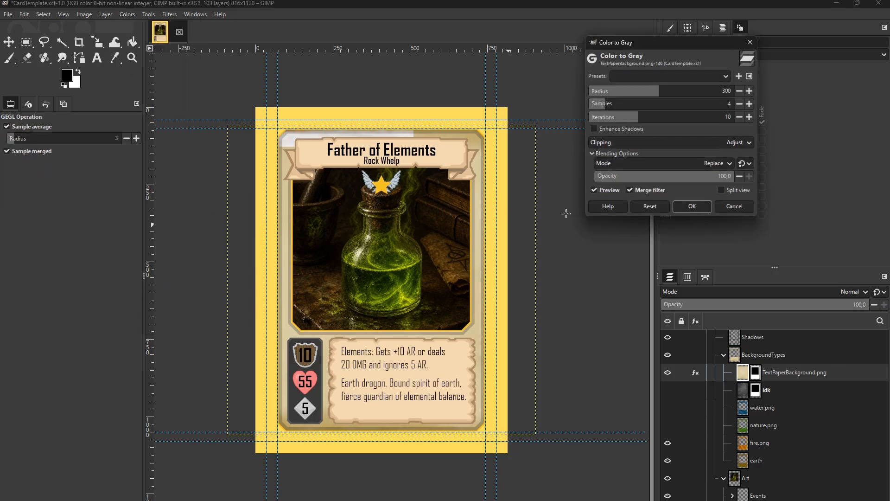
{"action": "left_click", "coordinate": [684, 206]}
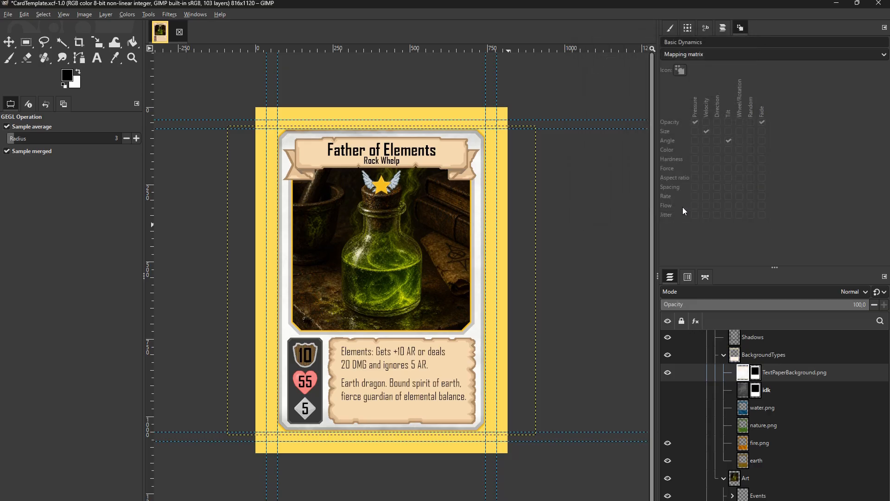
Colorize the instant.png layer with the muted olive-yellow color 7e7648.
{"action": "left_click", "coordinate": [127, 14]}
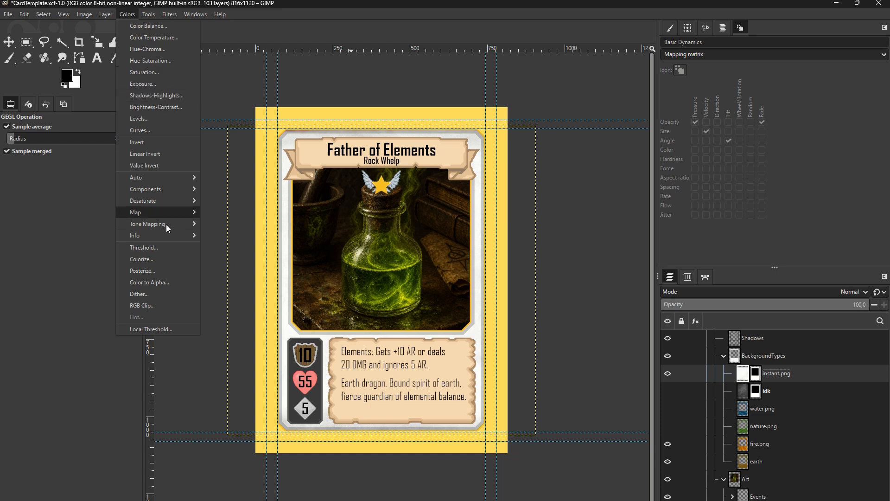
{"action": "left_click", "coordinate": [162, 258]}
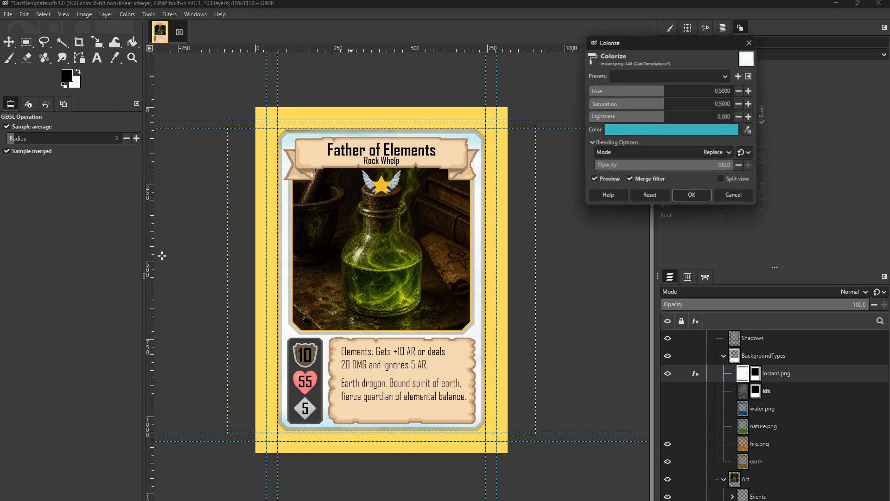
{"action": "left_click", "coordinate": [695, 132]}
{"action": "left_click", "coordinate": [659, 177]}
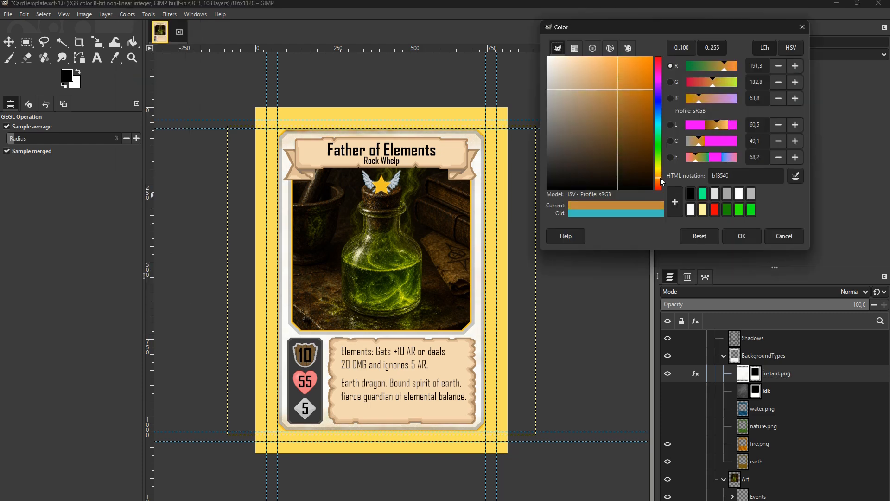
{"action": "left_click_drag", "start_coordinate": [661, 178], "coordinate": [660, 171]}
{"action": "left_click_drag", "start_coordinate": [608, 105], "coordinate": [592, 124]}
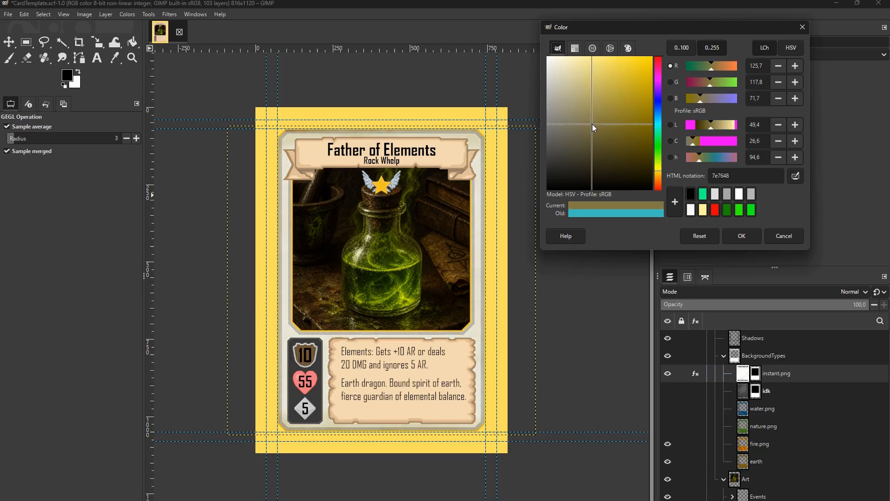
{"action": "left_click", "coordinate": [737, 236]}
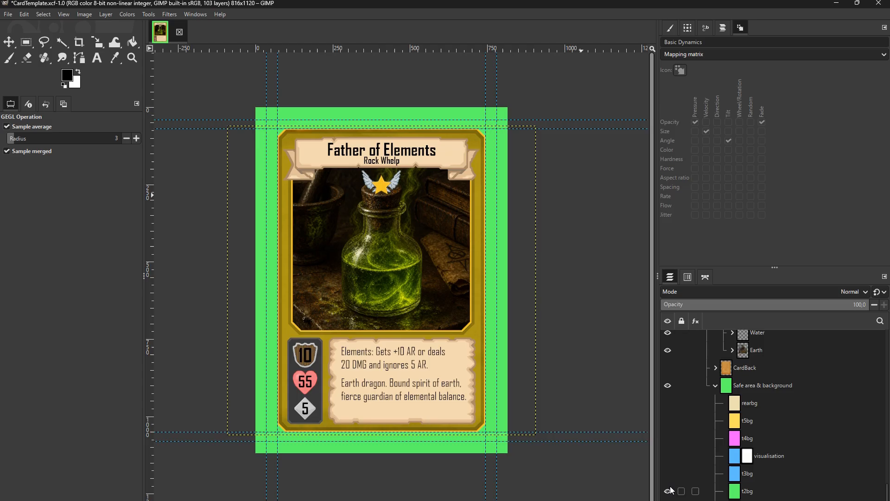
Toggle the green t2bg background off and on, and switch the visible Rarity image from 5.png to 2.png.
{"action": "left_click", "coordinate": [668, 491]}
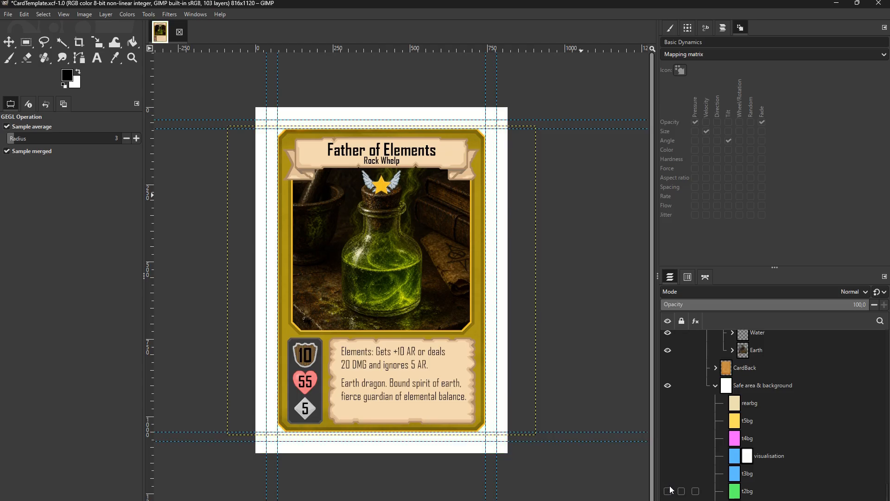
{"action": "left_click", "coordinate": [668, 490]}
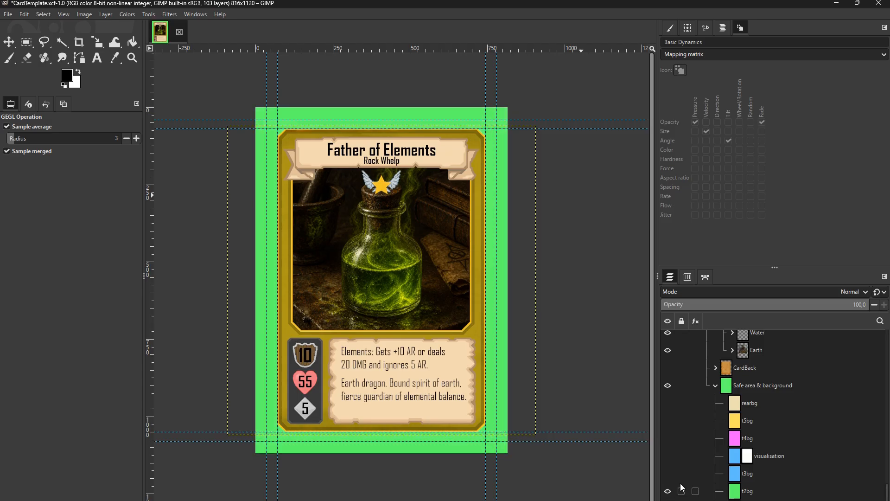
{"action": "scroll", "coordinate": [731, 473], "scroll_direction": "up", "scroll_amount": 10}
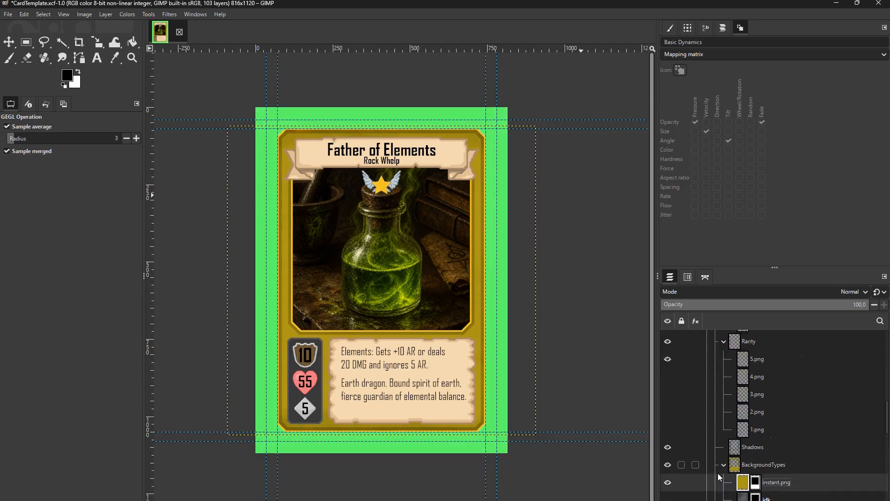
{"action": "scroll", "coordinate": [718, 473], "scroll_direction": "up", "scroll_amount": 3}
{"action": "left_click", "coordinate": [664, 436]}
{"action": "scroll", "coordinate": [668, 441], "scroll_direction": "down", "scroll_amount": 1}
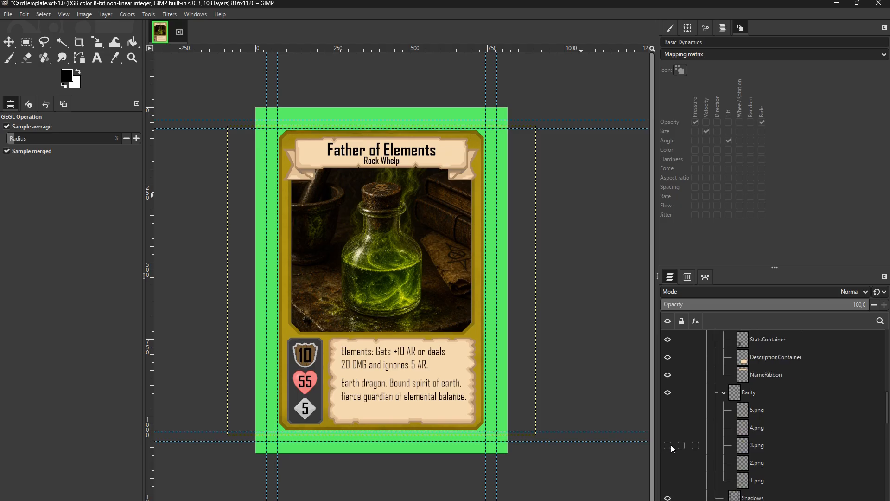
{"action": "scroll", "coordinate": [675, 450], "scroll_direction": "down", "scroll_amount": 1}
{"action": "left_click", "coordinate": [667, 438]}
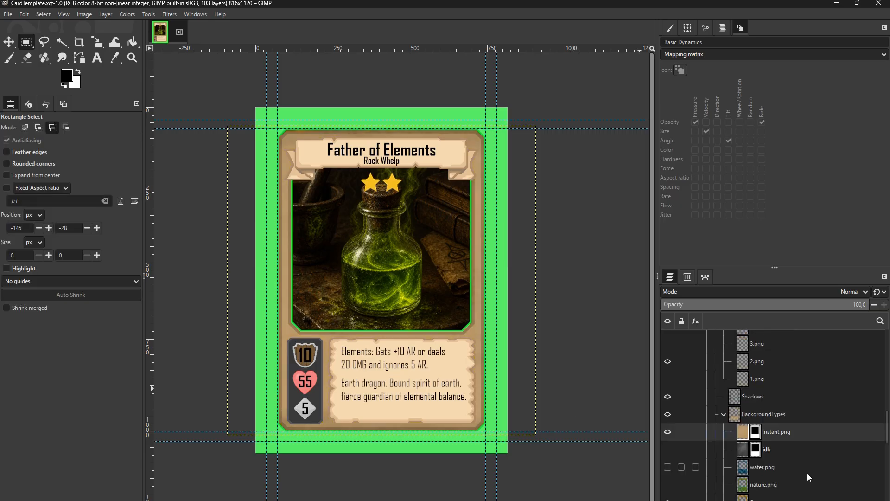
Clear the selection around the blue IMG_20260709_082341.jpg frame area.
{"action": "scroll", "coordinate": [808, 473], "scroll_direction": "down", "scroll_amount": 1}
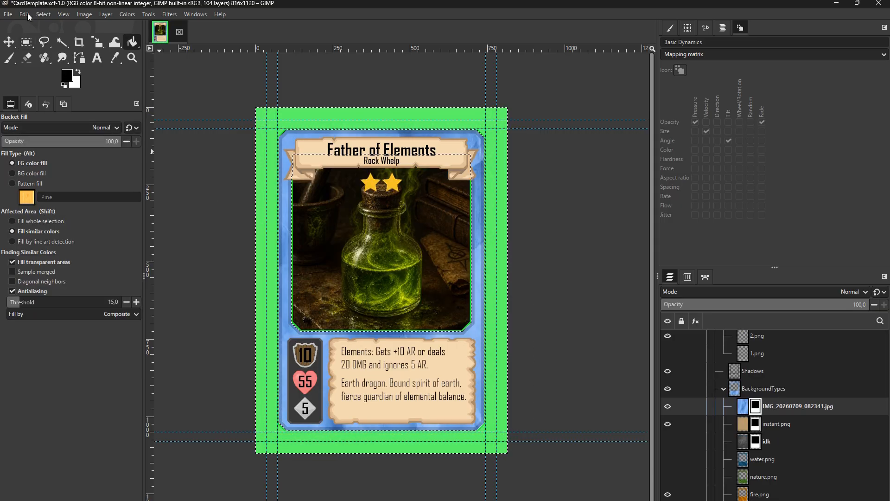
{"action": "left_click", "coordinate": [27, 43]}
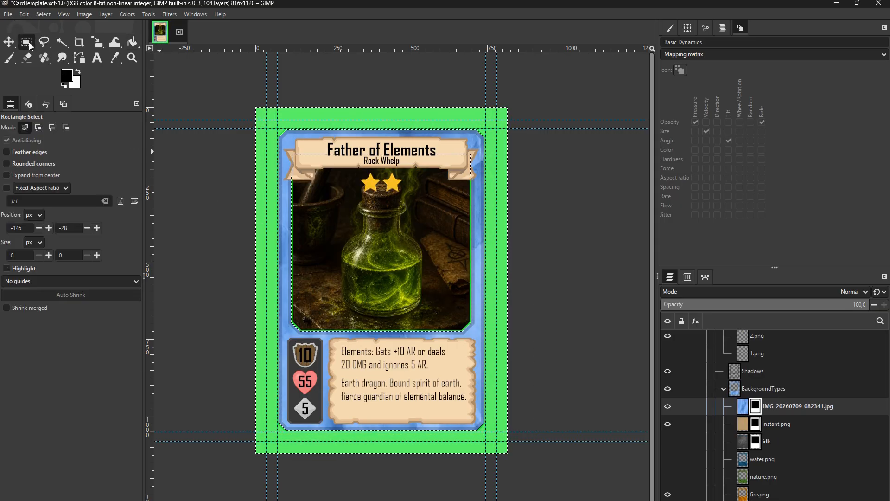
{"action": "left_click", "coordinate": [197, 203]}
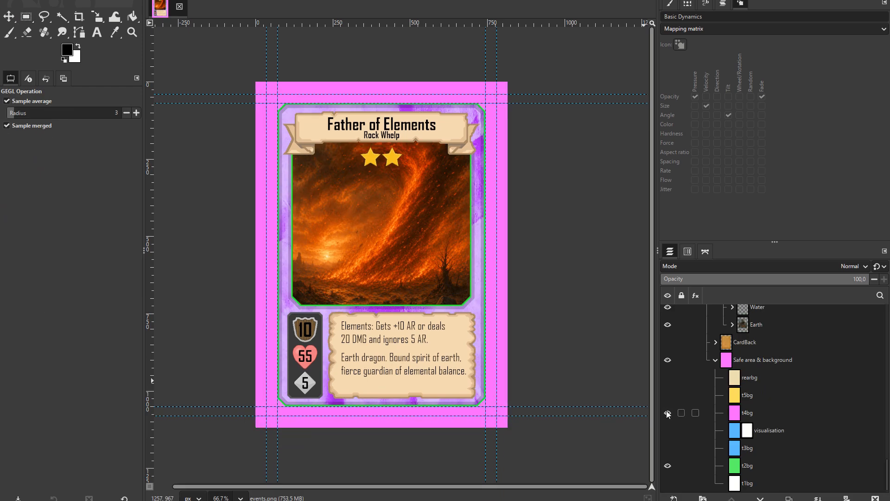
Show the four-star 4.png image in the Rarity group, leaving 3.png hidden.
{"action": "scroll", "coordinate": [749, 409], "scroll_direction": "up", "scroll_amount": 5}
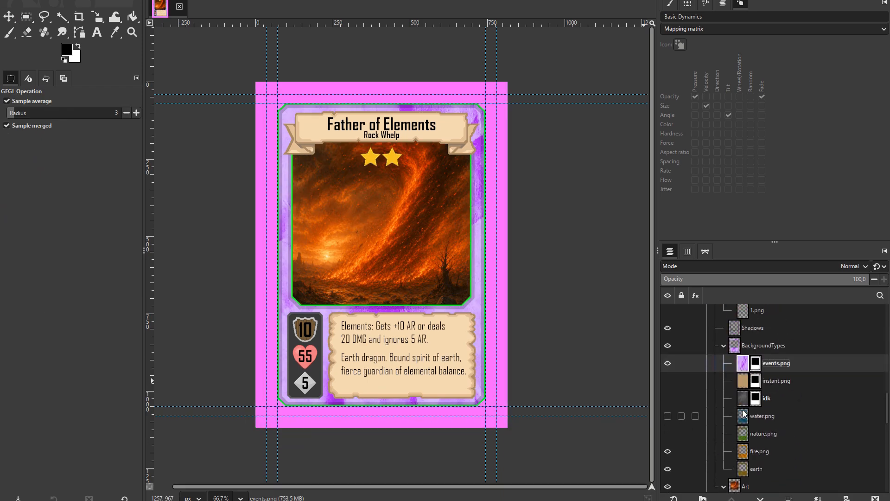
{"action": "scroll", "coordinate": [744, 412], "scroll_direction": "up", "scroll_amount": 5}
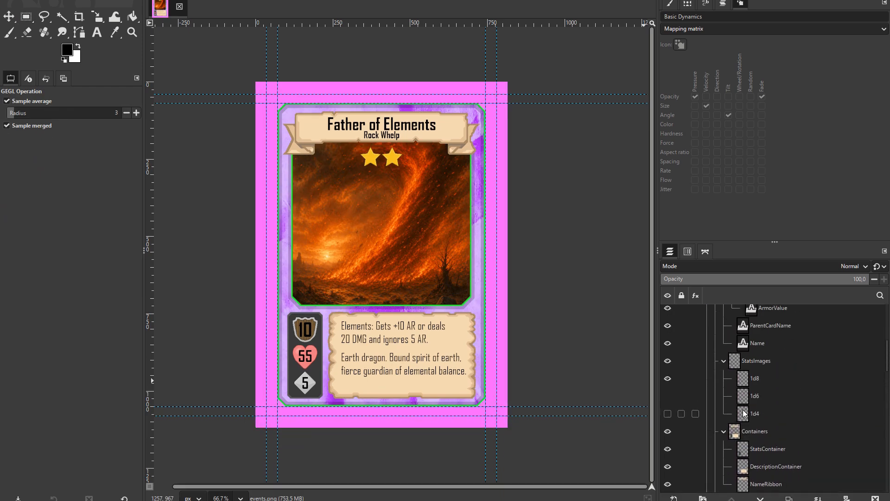
{"action": "scroll", "coordinate": [744, 412], "scroll_direction": "down", "scroll_amount": 4}
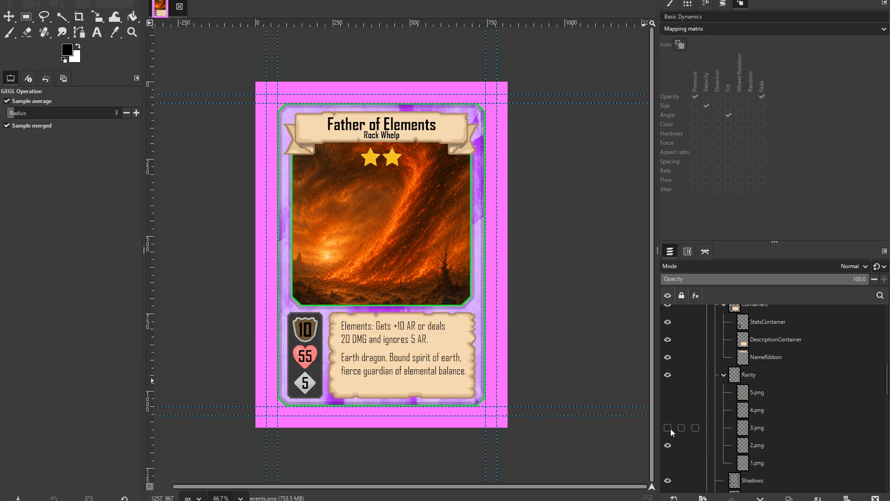
{"action": "left_click", "coordinate": [669, 428]}
{"action": "left_click", "coordinate": [667, 414]}
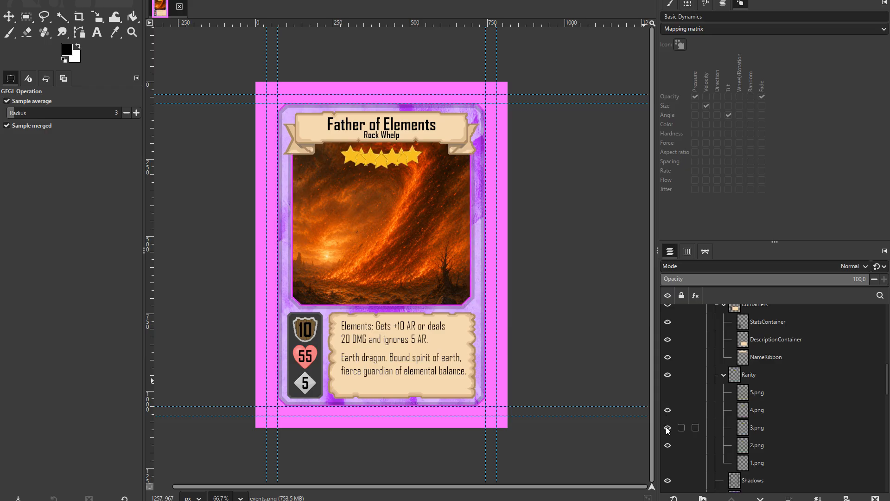
{"action": "left_click", "coordinate": [667, 429]}
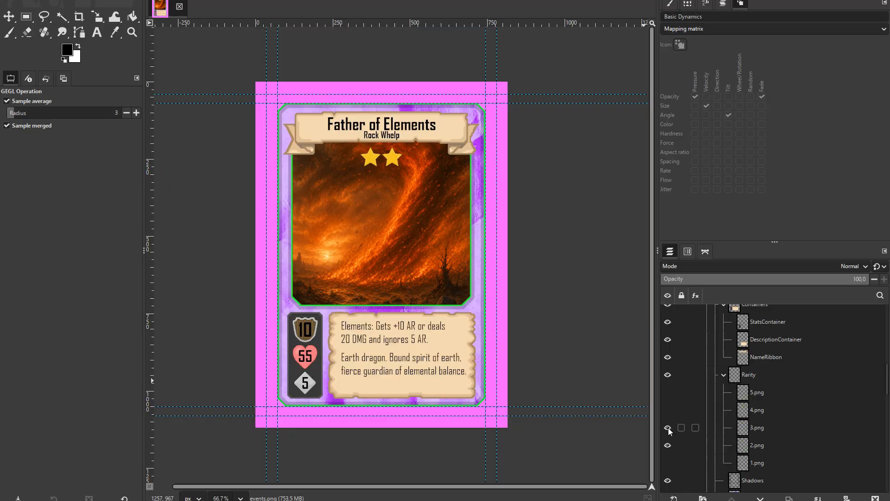
{"action": "left_click", "coordinate": [668, 427]}
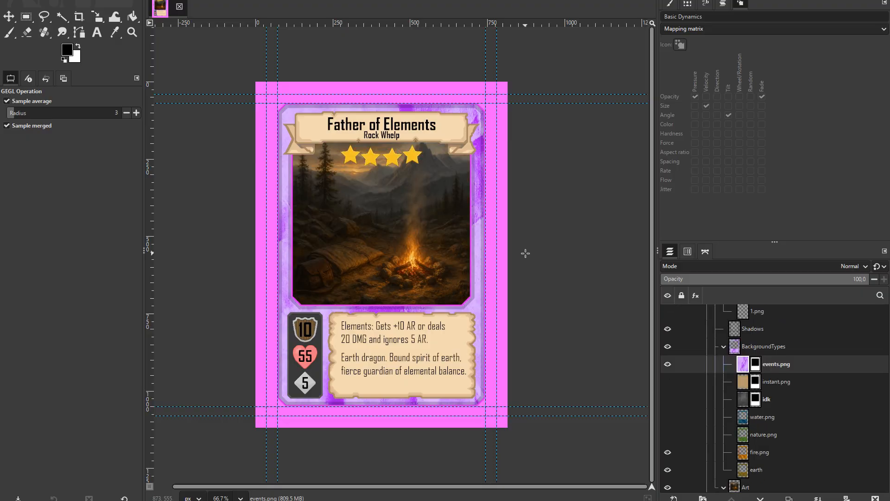
Paste the copied wood texture as a new layer above events.png in the BackgroundTypes group.
{"action": "key", "text": "ctrl+v"}
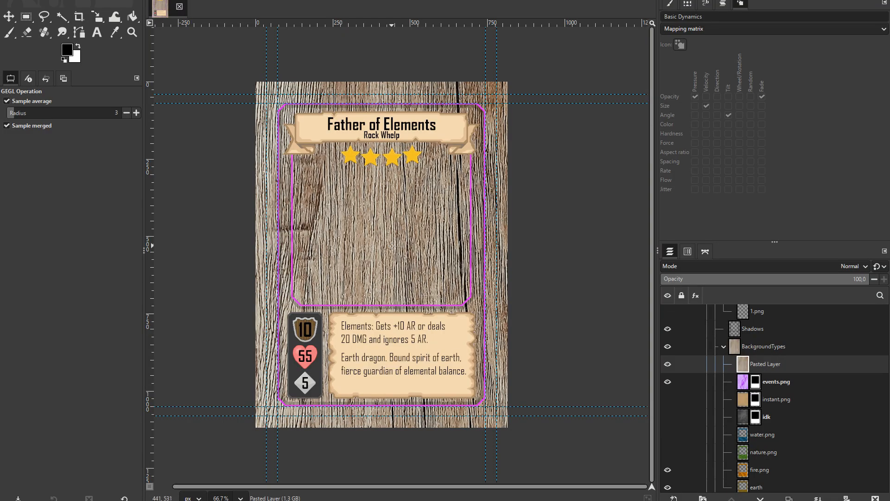
{"action": "scroll", "coordinate": [385, 239], "scroll_direction": "down", "scroll_amount": 6}
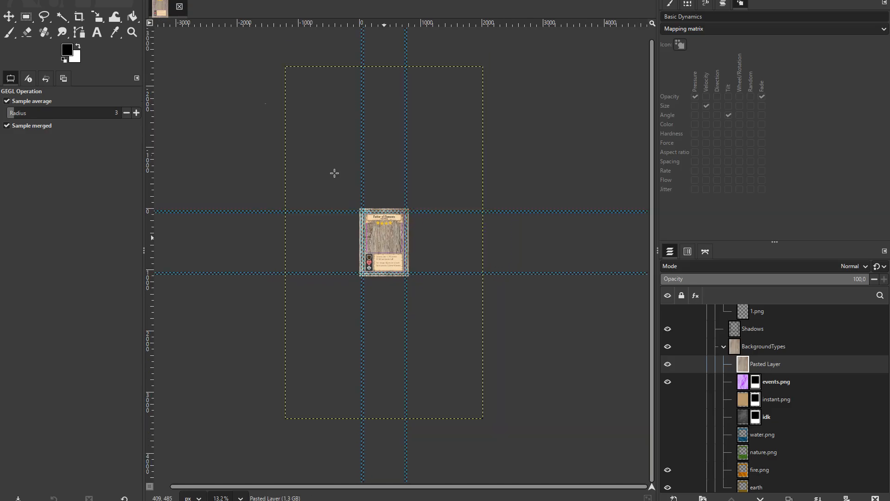
Scale the pasted wood texture layer down to about 1022 × 1817 px and position it over the card.
{"action": "left_click", "coordinate": [97, 18]}
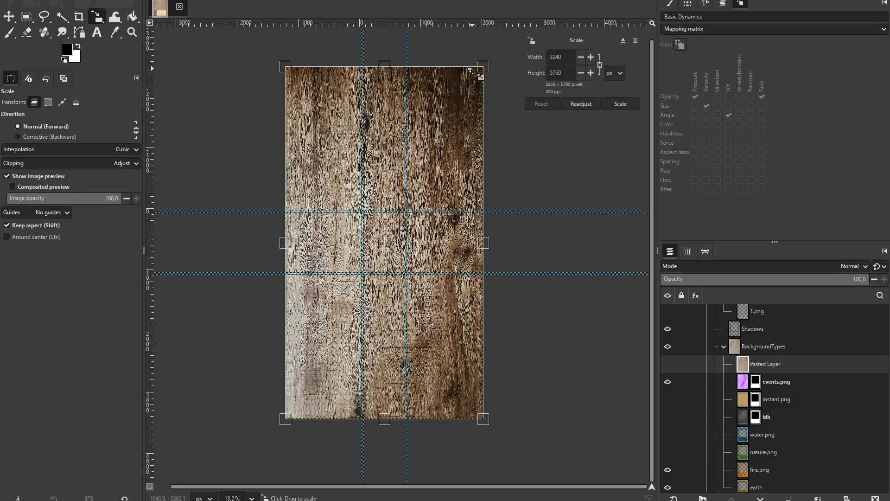
{"action": "left_click_drag", "start_coordinate": [475, 69], "coordinate": [433, 216]}
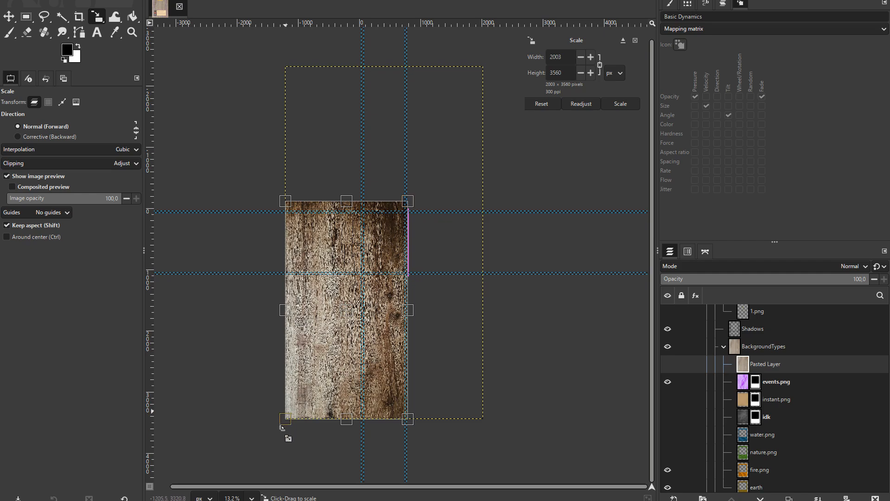
{"action": "left_click_drag", "start_coordinate": [285, 421], "coordinate": [395, 321]}
{"action": "left_click_drag", "start_coordinate": [407, 305], "coordinate": [393, 342]}
{"action": "left_click_drag", "start_coordinate": [409, 205], "coordinate": [417, 202]}
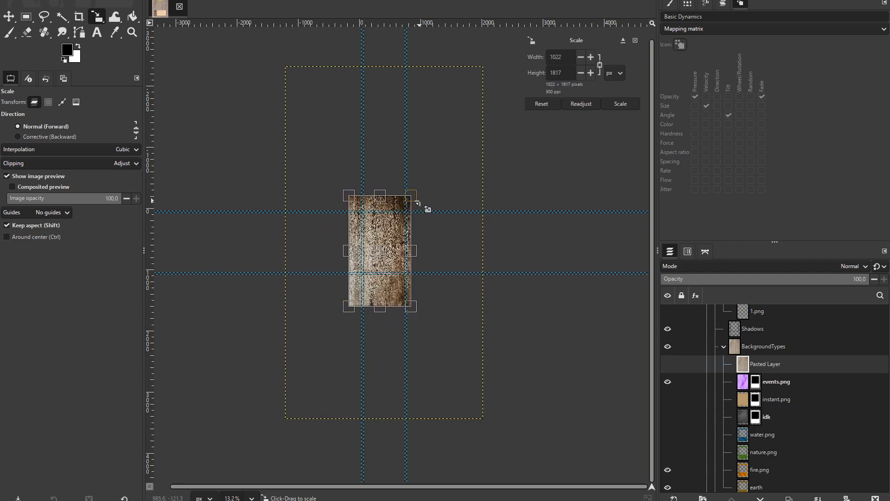
{"action": "scroll", "coordinate": [396, 228], "scroll_direction": "up", "scroll_amount": 5}
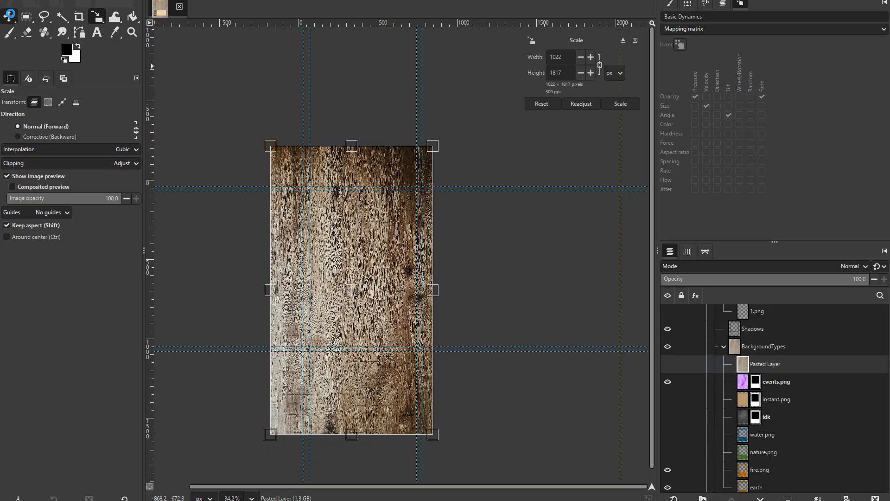
{"action": "key", "text": "Return"}
{"action": "key", "text": "m"}
{"action": "scroll", "coordinate": [359, 275], "scroll_direction": "up", "scroll_amount": 4}
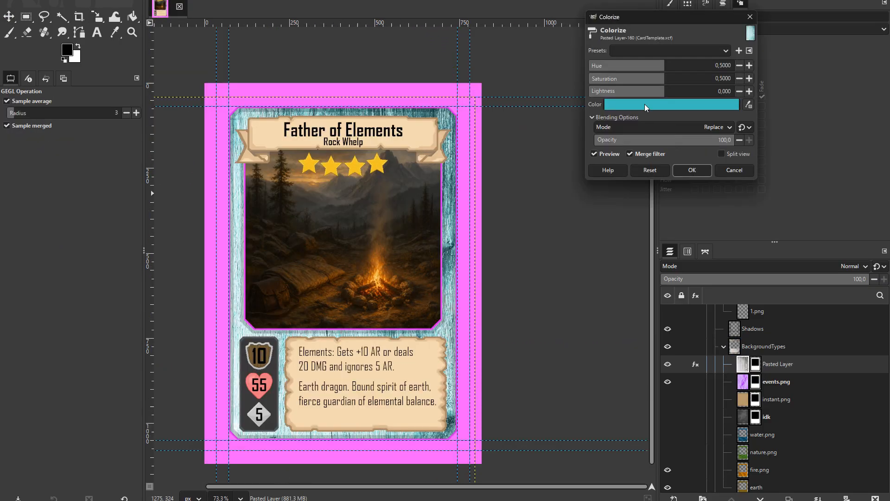
Choose a neutral grey as the Colorize color for the masked wood frame.
{"action": "left_click", "coordinate": [644, 104]}
{"action": "left_click_drag", "start_coordinate": [568, 137], "coordinate": [538, 144]}
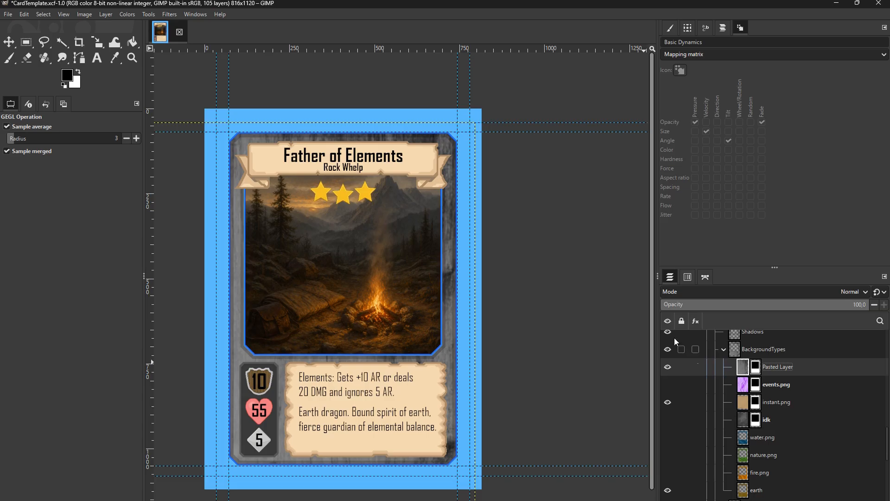
{"action": "left_click", "coordinate": [162, 15]}
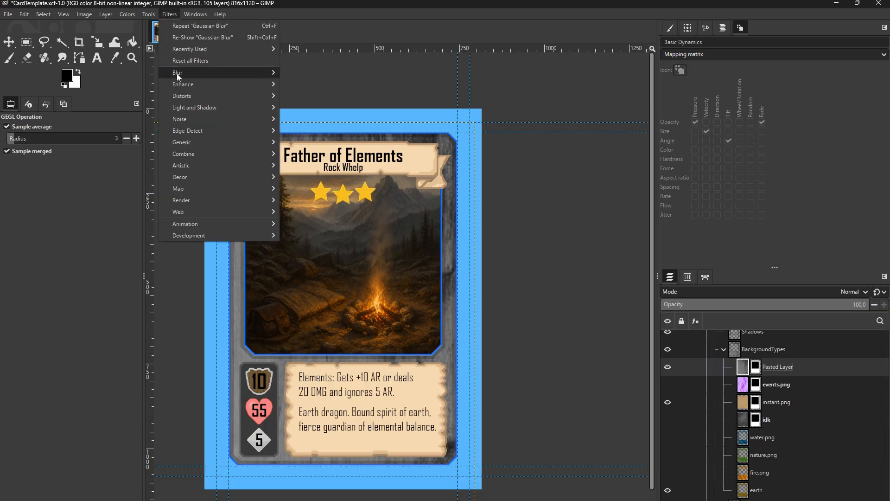
{"action": "mouse_move", "coordinate": [177, 72]}
{"action": "left_click", "coordinate": [312, 84]}
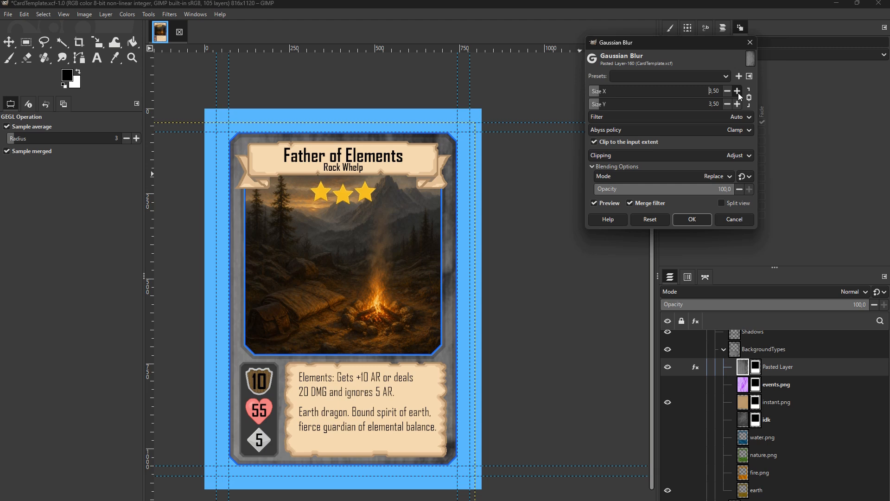
{"action": "scroll", "coordinate": [741, 96], "scroll_direction": "down", "scroll_amount": 2}
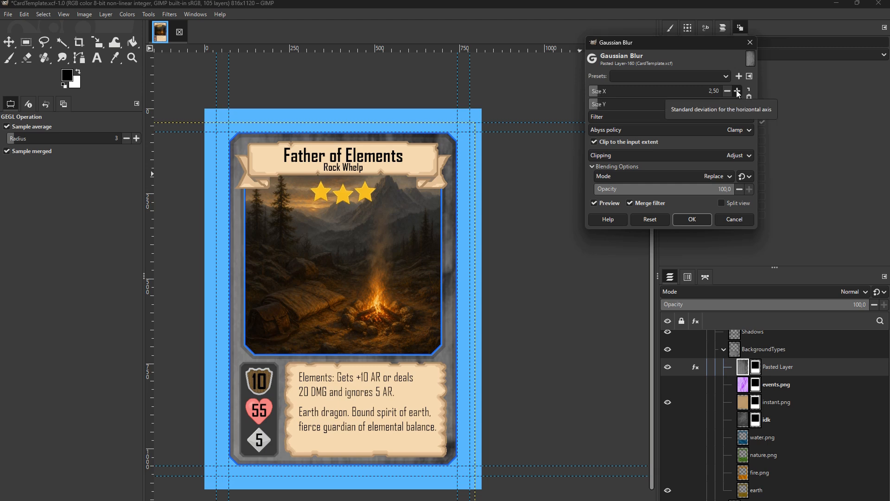
{"action": "left_click", "coordinate": [698, 96]}
{"action": "left_click_drag", "start_coordinate": [666, 93], "coordinate": [618, 101]}
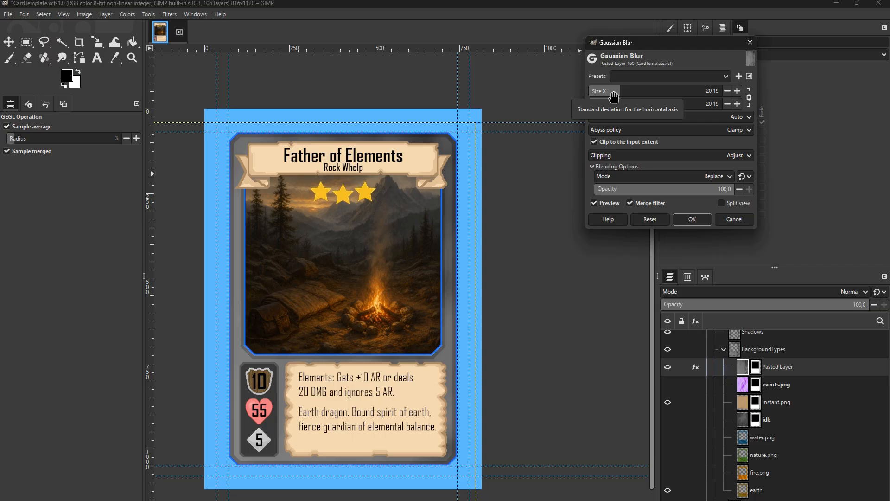
{"action": "key", "text": "Escape"}
Paste the brown rough texture as a new layer in the BackgroundTypes group and move it over the card frame.
{"action": "key", "text": "ctrl+v"}
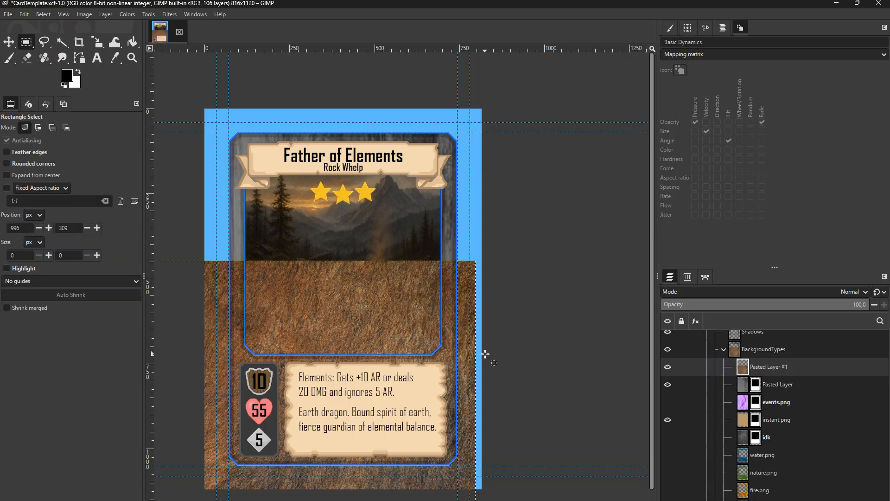
{"action": "left_click", "coordinate": [9, 41]}
{"action": "left_click_drag", "start_coordinate": [353, 302], "coordinate": [406, 171]}
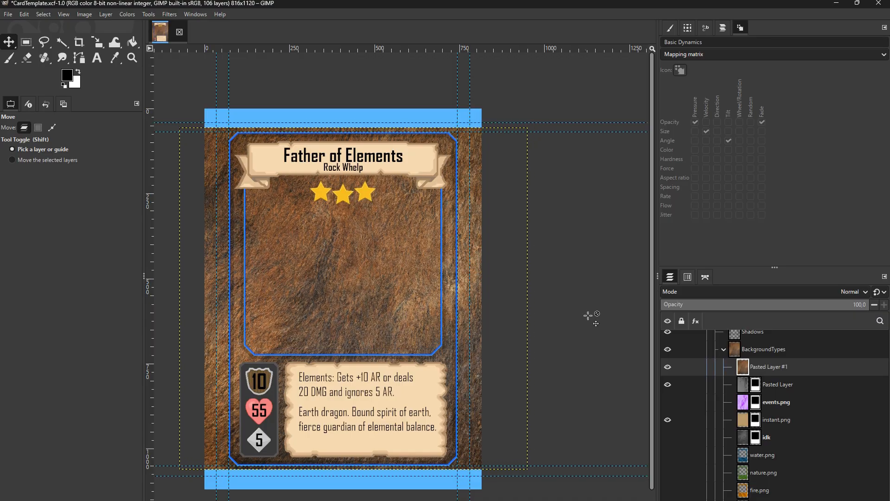
Invert the frame selection and add a layer mask to the brown texture so it fills only the card frame.
{"action": "left_click", "coordinate": [133, 43]}
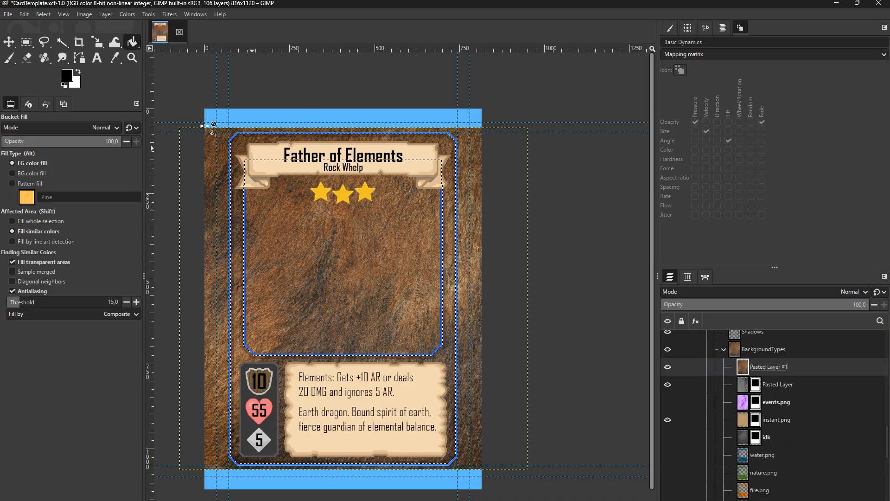
{"action": "left_click", "coordinate": [43, 14]}
{"action": "left_click", "coordinate": [74, 54]}
{"action": "right_click", "coordinate": [767, 366]}
{"action": "left_click", "coordinate": [788, 199]}
{"action": "left_click", "coordinate": [452, 354]}
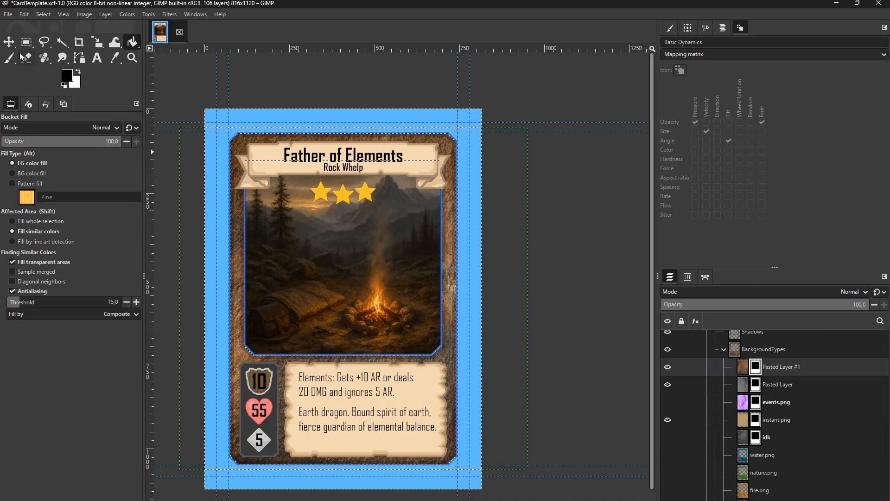
{"action": "key", "text": "r"}
{"action": "left_click", "coordinate": [170, 14]}
{"action": "mouse_move", "coordinate": [186, 74]}
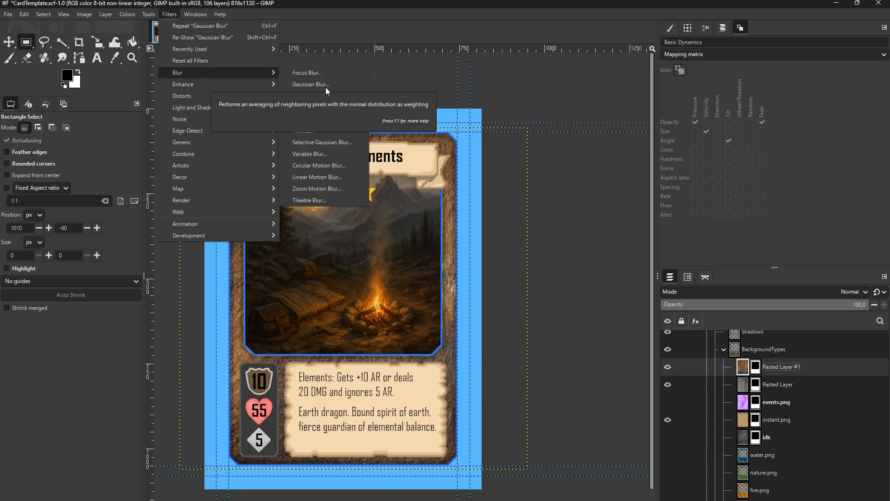
{"action": "left_click", "coordinate": [325, 87]}
{"action": "left_click", "coordinate": [734, 219]}
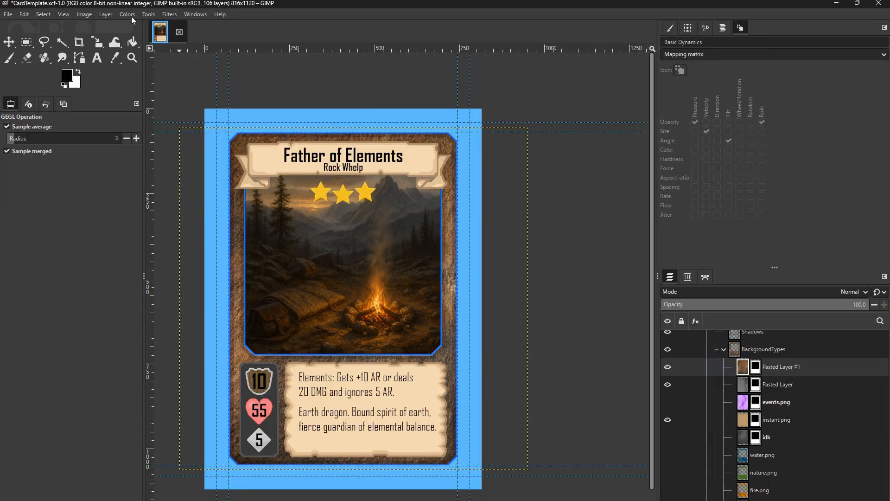
Desaturate the brown texture layer using Color to Gray with radius 57, 10 samples and 23 iterations.
{"action": "left_click", "coordinate": [127, 14]}
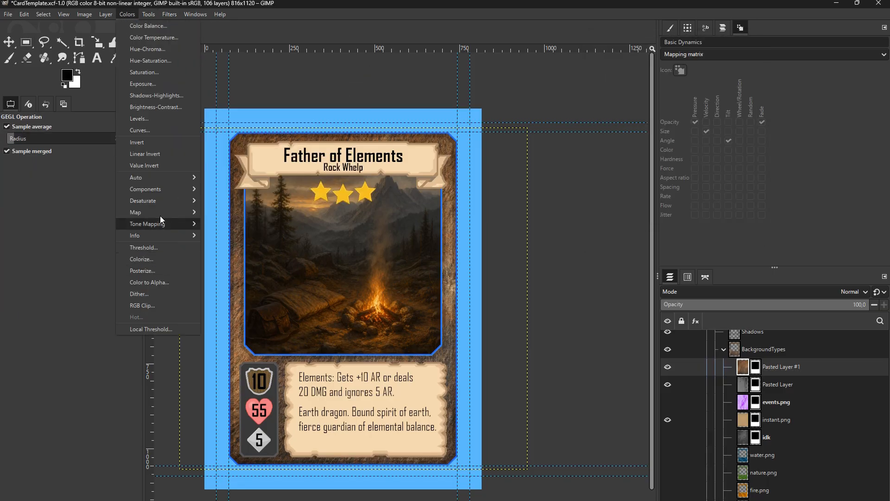
{"action": "mouse_move", "coordinate": [157, 200]}
{"action": "left_click", "coordinate": [222, 200]}
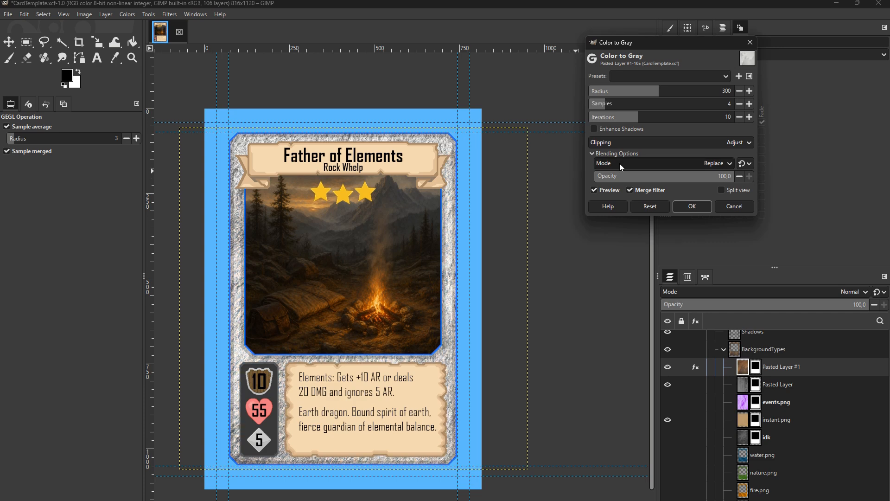
{"action": "left_click_drag", "start_coordinate": [656, 95], "coordinate": [578, 104]}
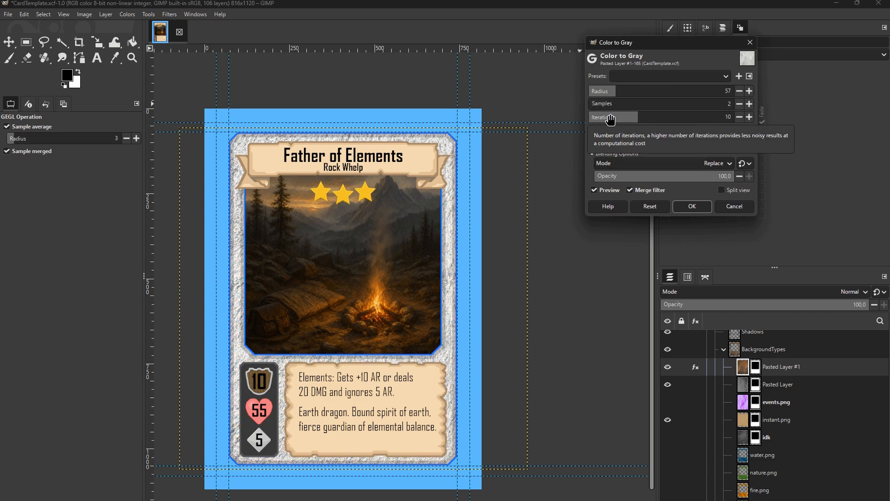
{"action": "left_click", "coordinate": [697, 119]}
{"action": "left_click", "coordinate": [659, 107]}
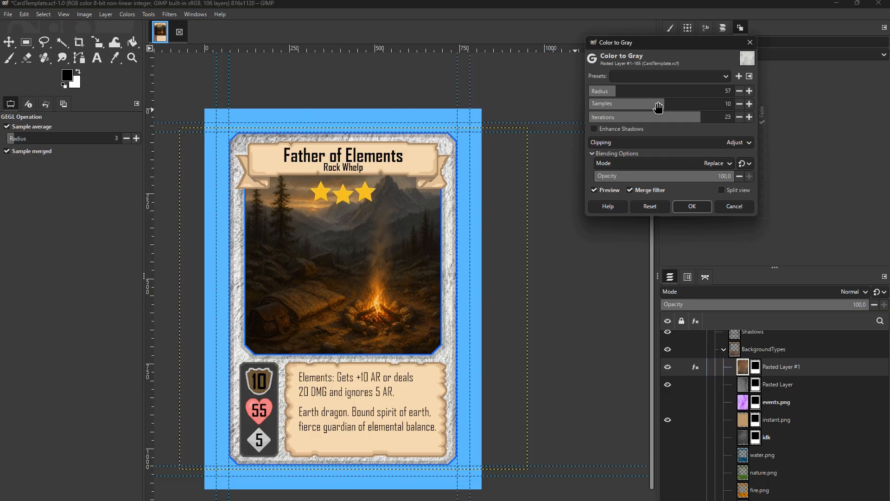
{"action": "left_click", "coordinate": [684, 206]}
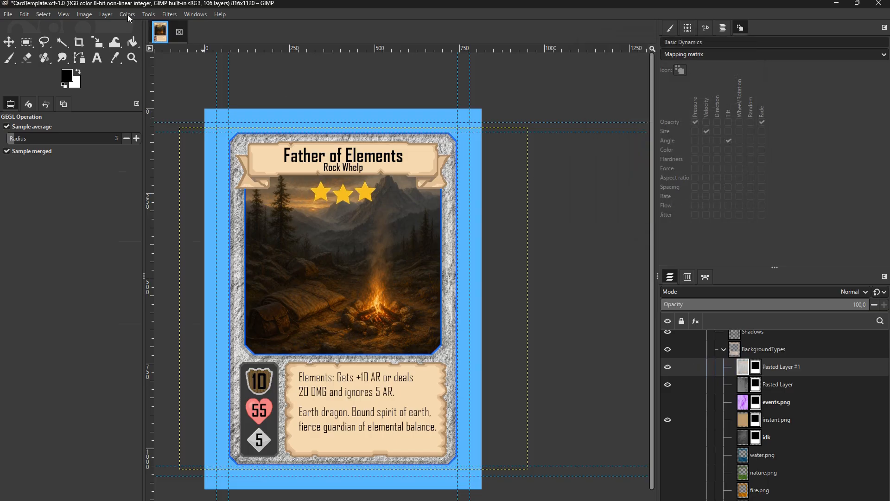
Colorize the desaturated texture frame dark grey with hue 0, saturation 0 and lightness -0.736.
{"action": "left_click", "coordinate": [127, 15]}
{"action": "mouse_move", "coordinate": [165, 223]}
{"action": "left_click", "coordinate": [142, 259]}
{"action": "left_click", "coordinate": [678, 130]}
{"action": "left_click_drag", "start_coordinate": [566, 153], "coordinate": [533, 172]}
{"action": "left_click", "coordinate": [742, 236]}
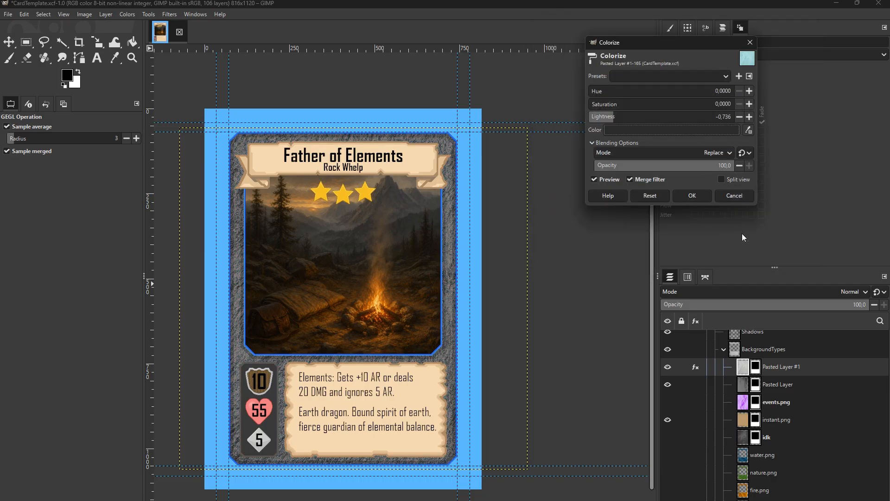
{"action": "left_click", "coordinate": [688, 193]}
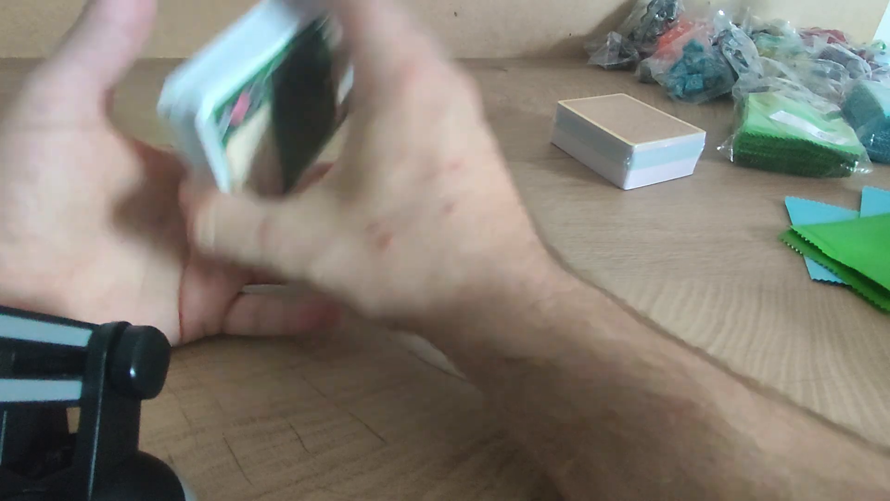